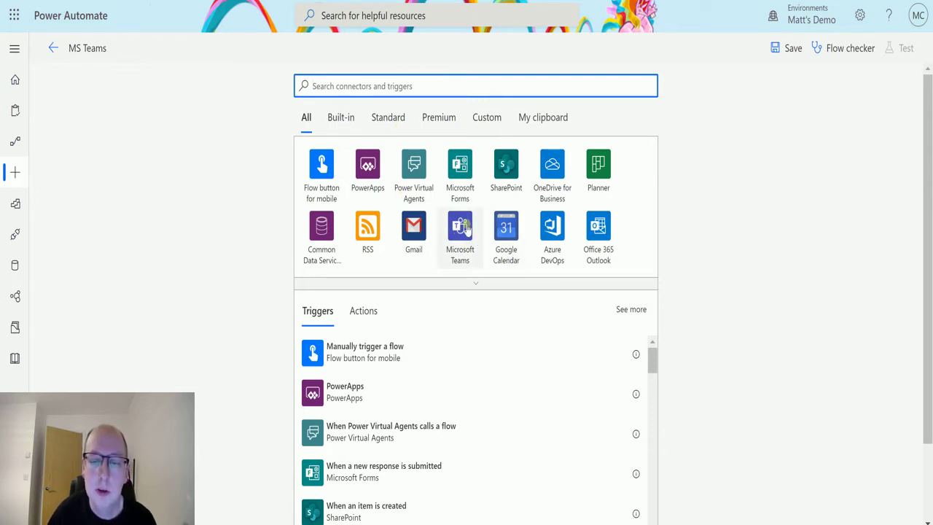
# Add the Microsoft Teams trigger "When a new channel message is added" to the MS Teams flow
pyautogui.click(466, 228)
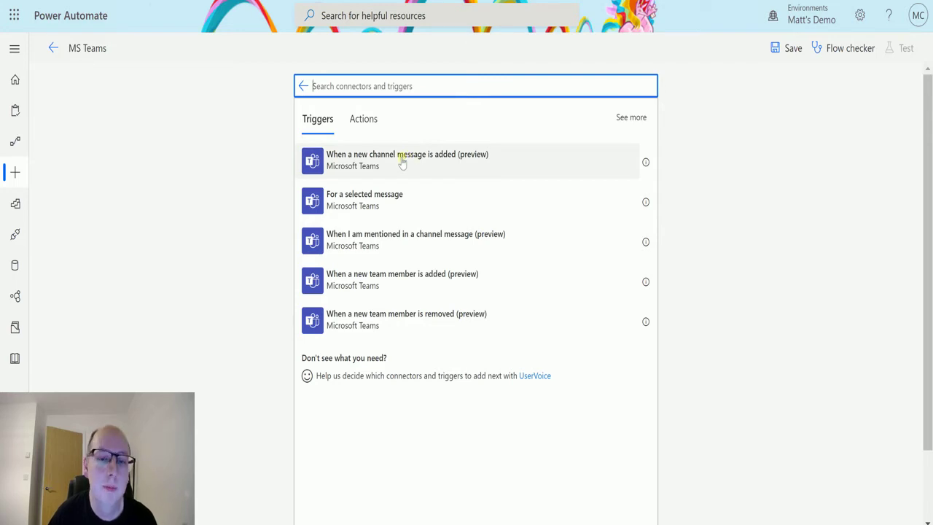
pyautogui.click(646, 163)
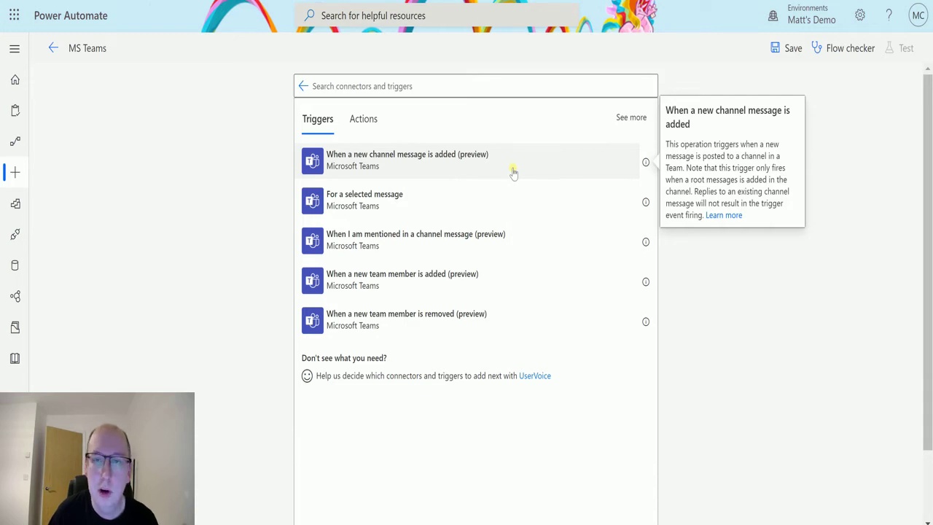
pyautogui.click(419, 169)
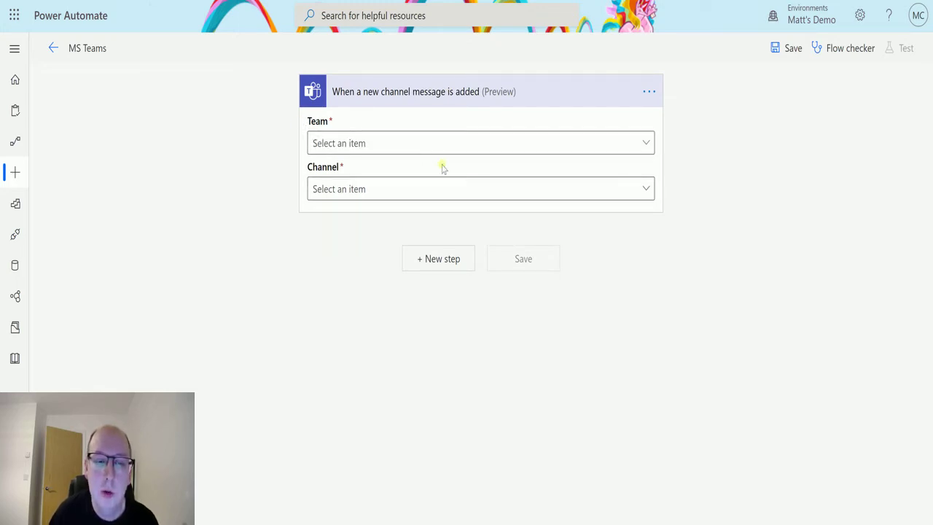
# Set the trigger's team to MCJ Demo Team and its channel to General
pyautogui.click(431, 149)
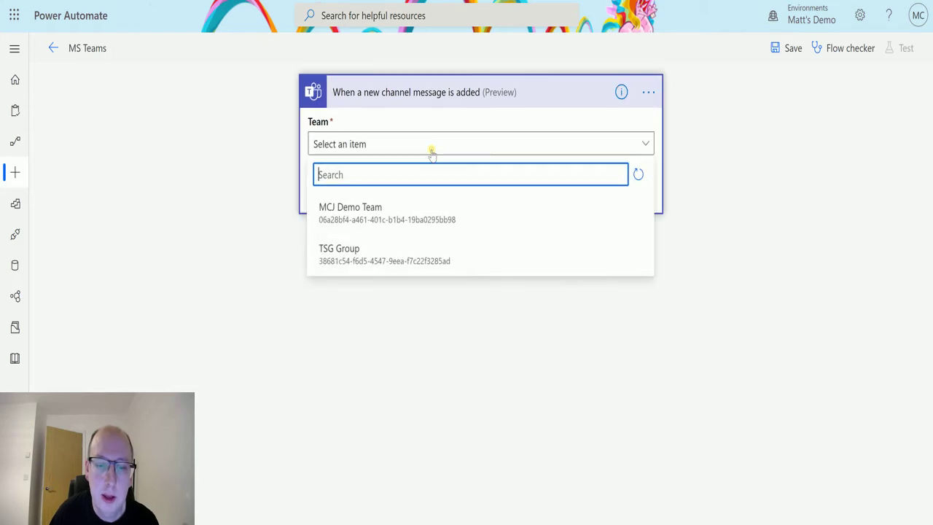
pyautogui.click(354, 212)
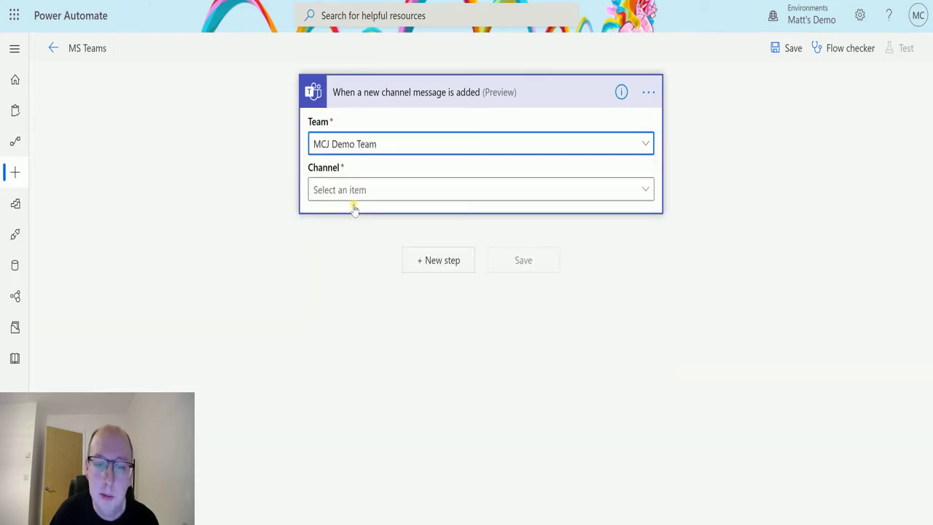
pyautogui.click(411, 189)
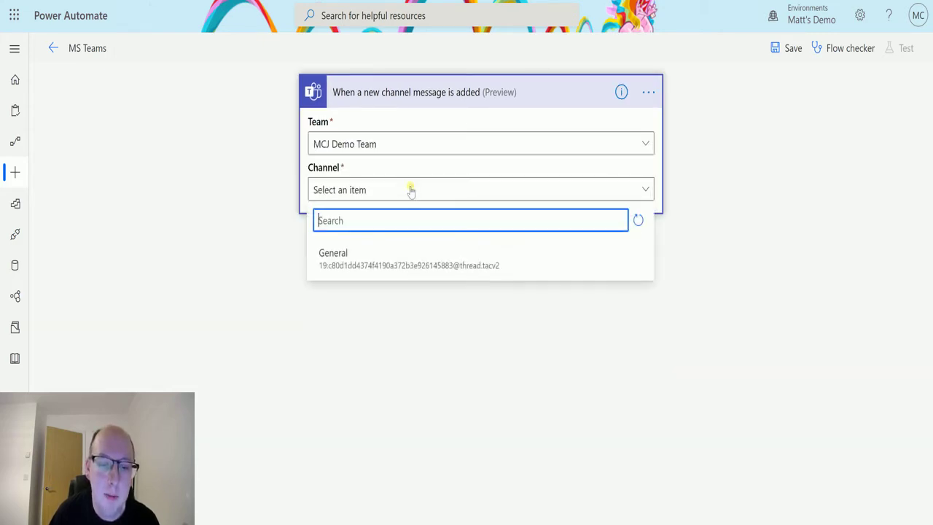
pyautogui.click(366, 257)
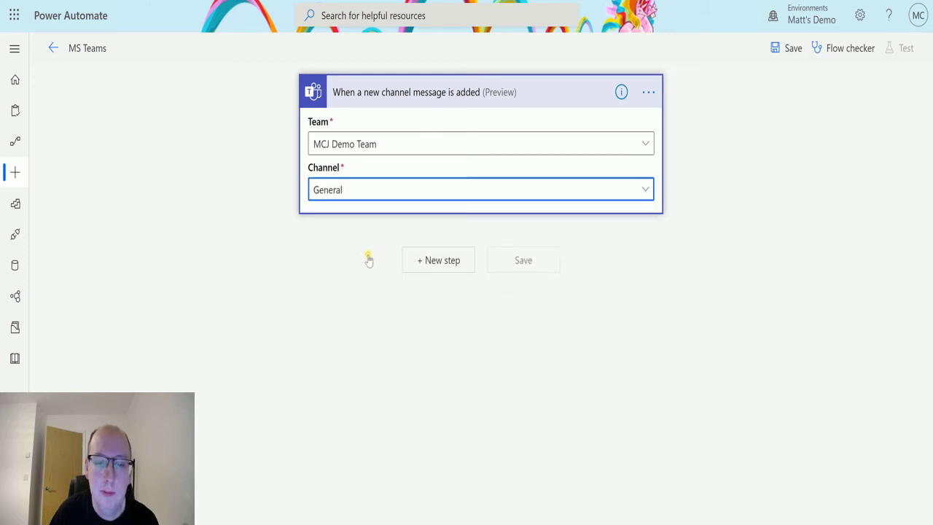
pyautogui.hotkey('alt', 'Tab')
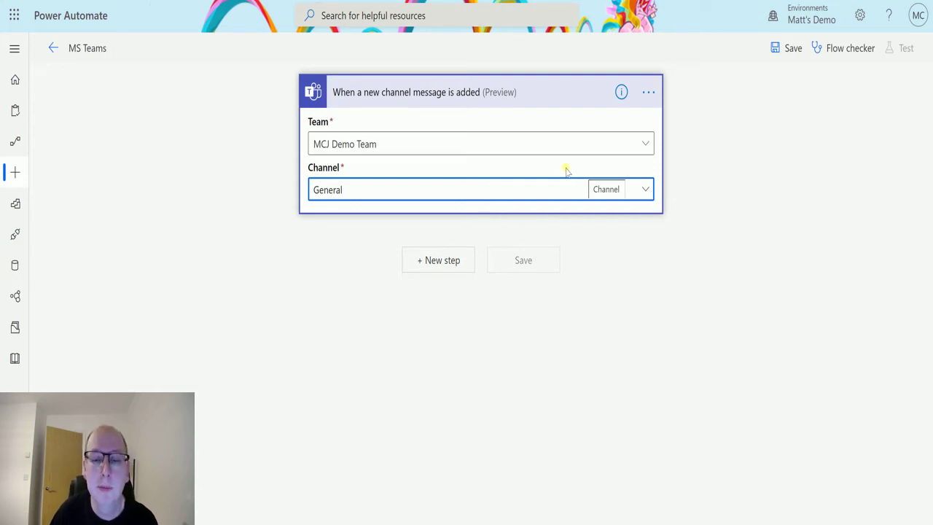
# Add a Data Operation Compose action as a new step after the trigger
pyautogui.click(441, 260)
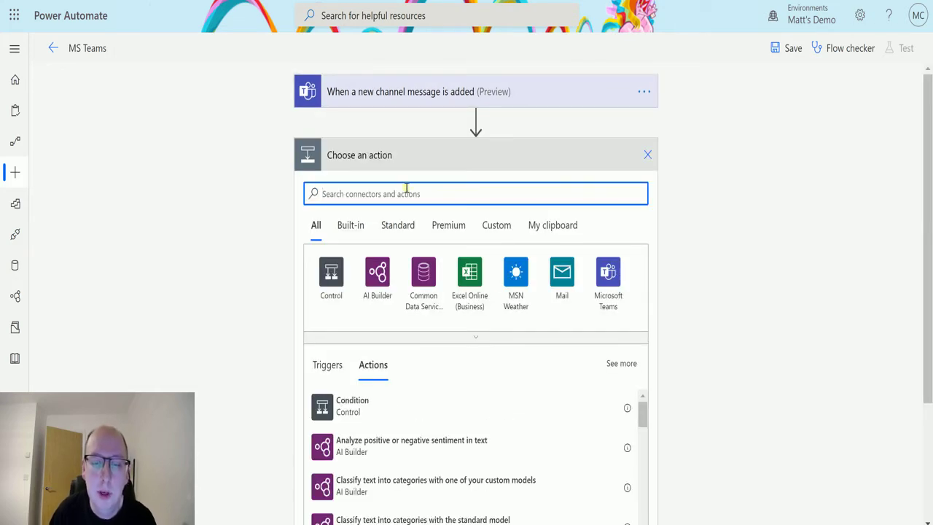
pyautogui.write('Compose')
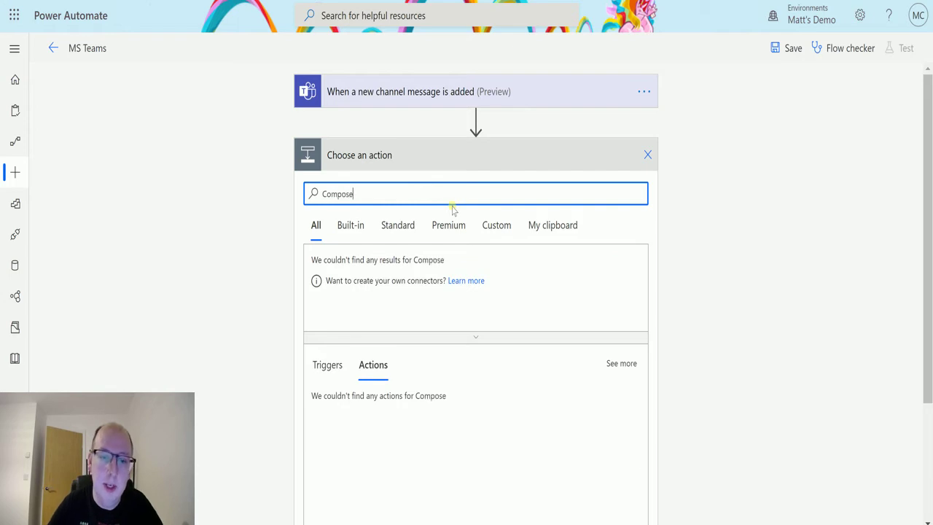
pyautogui.click(354, 402)
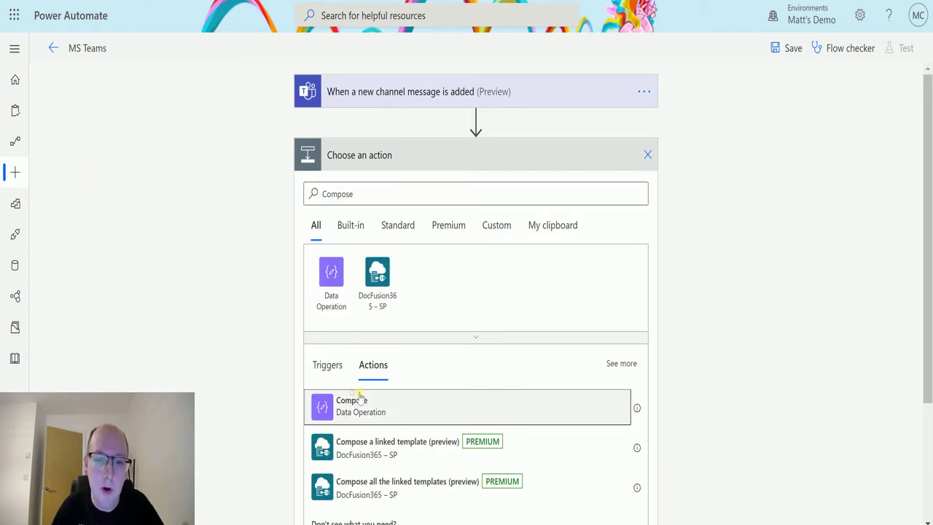
# Search the dynamic values for "plain t" and insert Message body as the Compose action's input
pyautogui.click(377, 205)
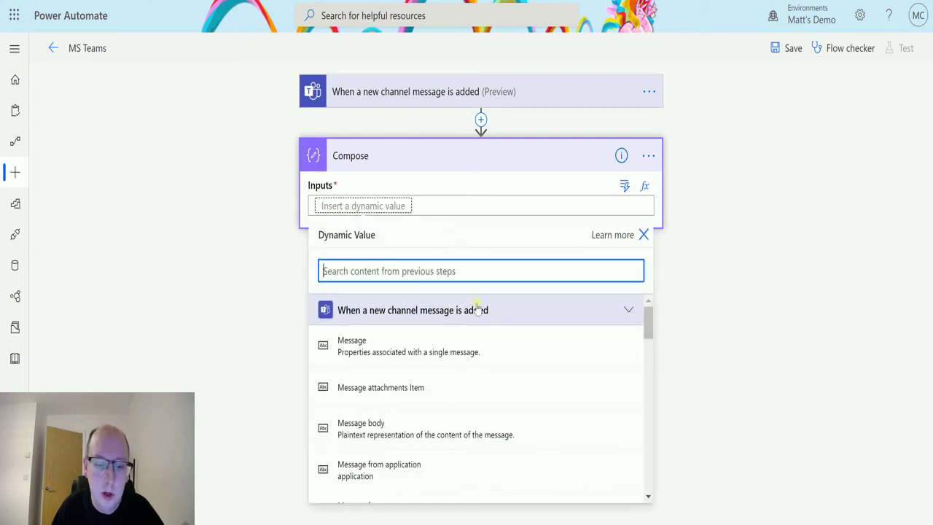
pyautogui.scroll(-2, 457, 329)
pyautogui.scroll(-6, 457, 358)
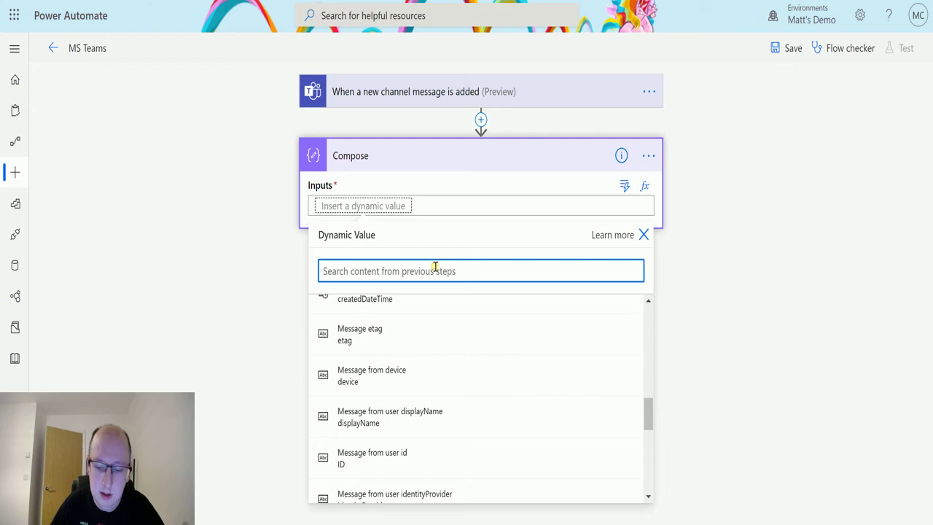
pyautogui.write('pl')
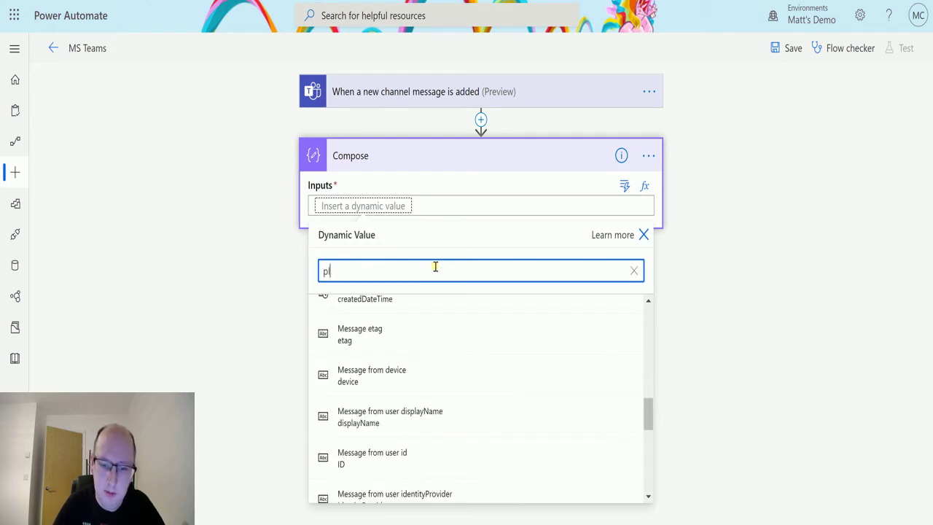
pyautogui.write('ain t')
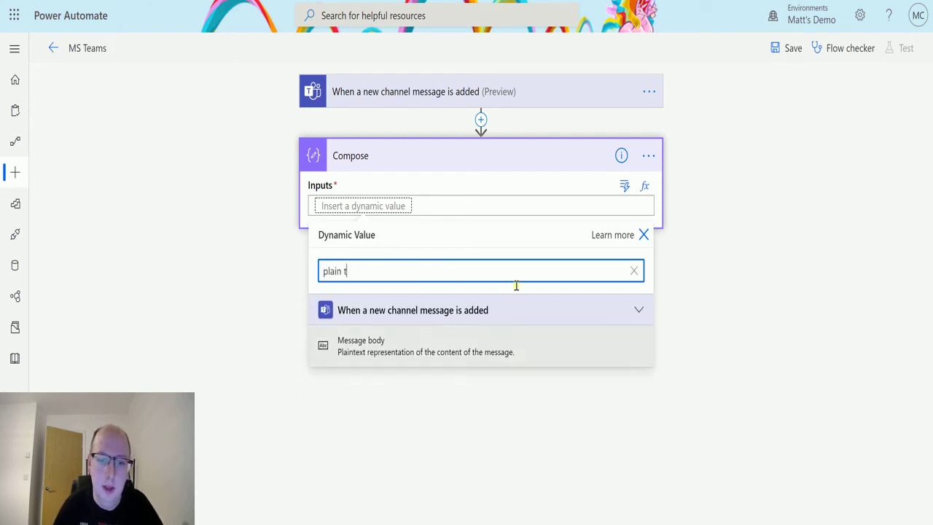
pyautogui.click(389, 350)
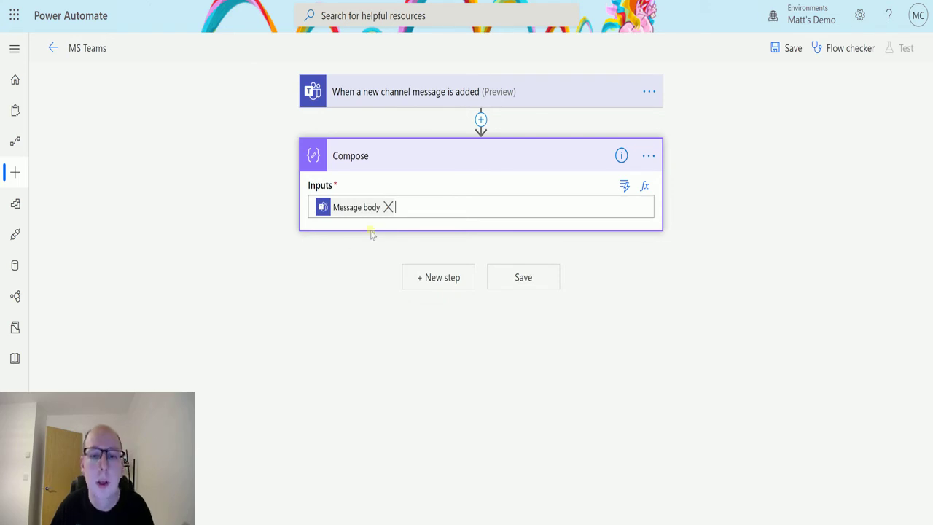
# Save the flow and start a test with the option to perform the trigger action manually
pyautogui.click(449, 95)
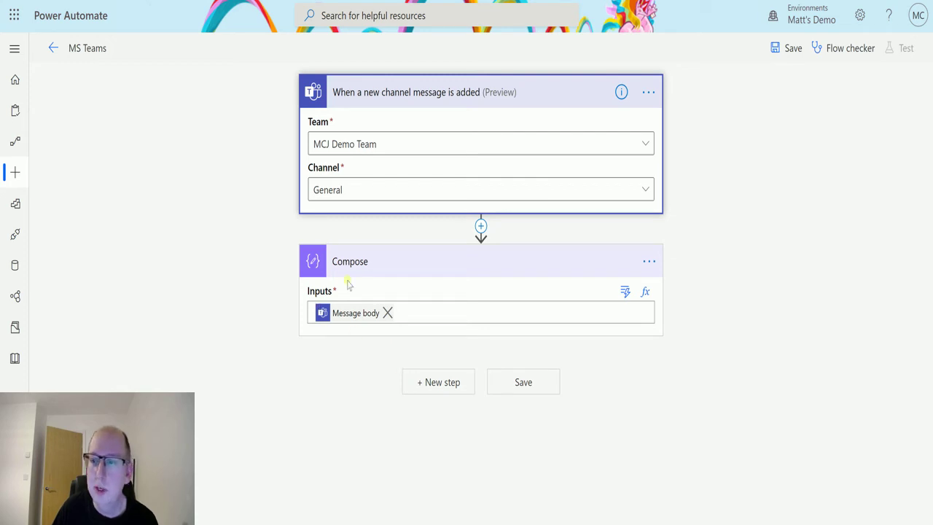
pyautogui.click(790, 50)
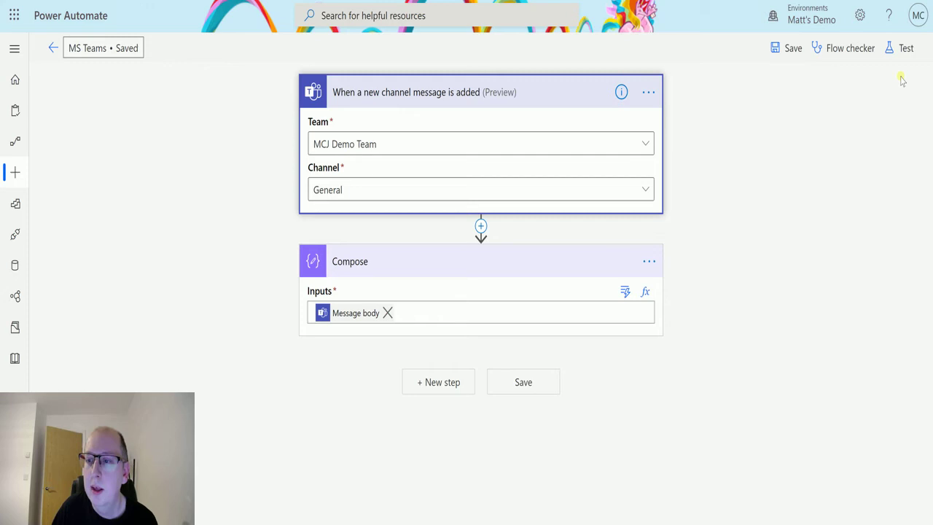
pyautogui.click(903, 48)
pyautogui.click(741, 83)
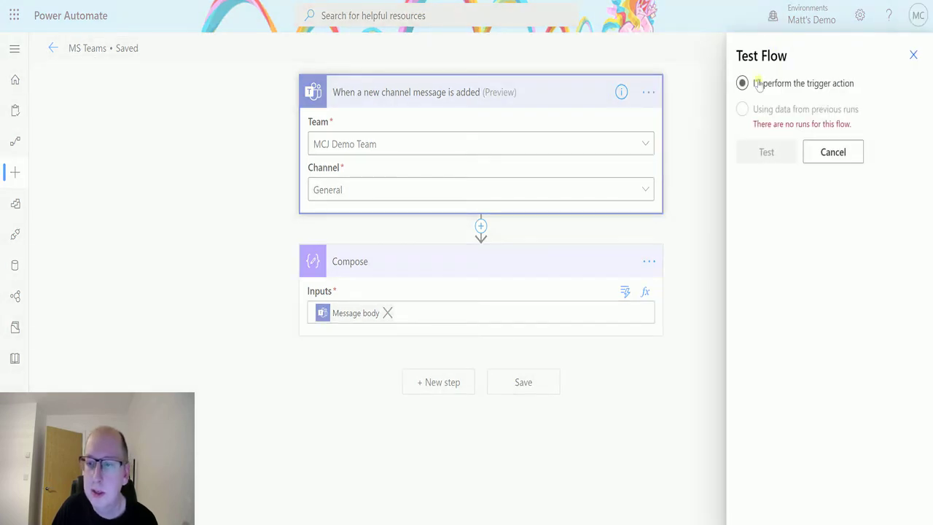
pyautogui.click(767, 151)
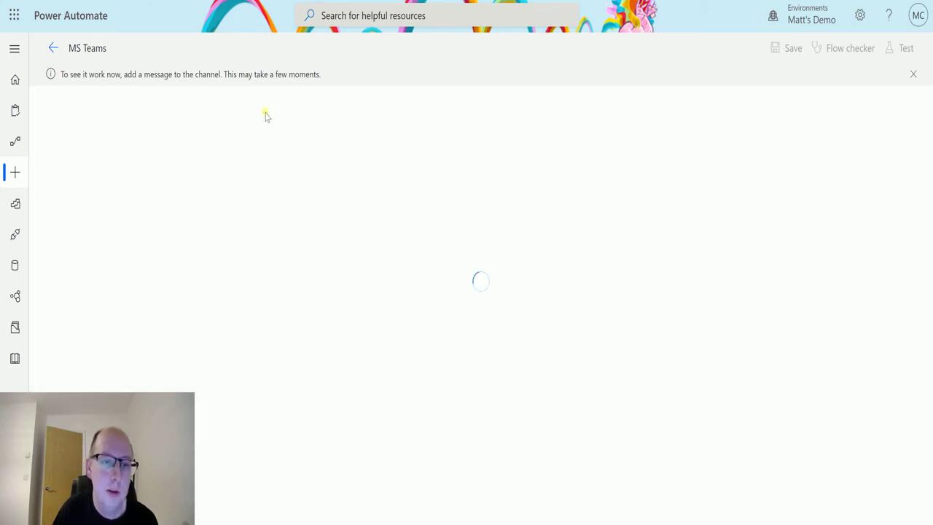
# Switch to Microsoft Teams and post "Hi There, this is a new channel message." as a new conversation in the General channel
pyautogui.hotkey('alt', 'Tab')
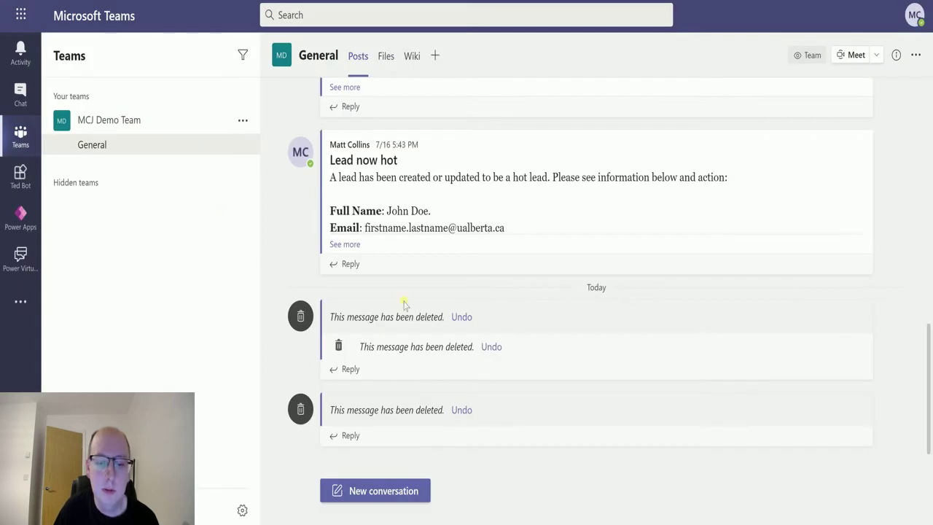
pyautogui.click(385, 488)
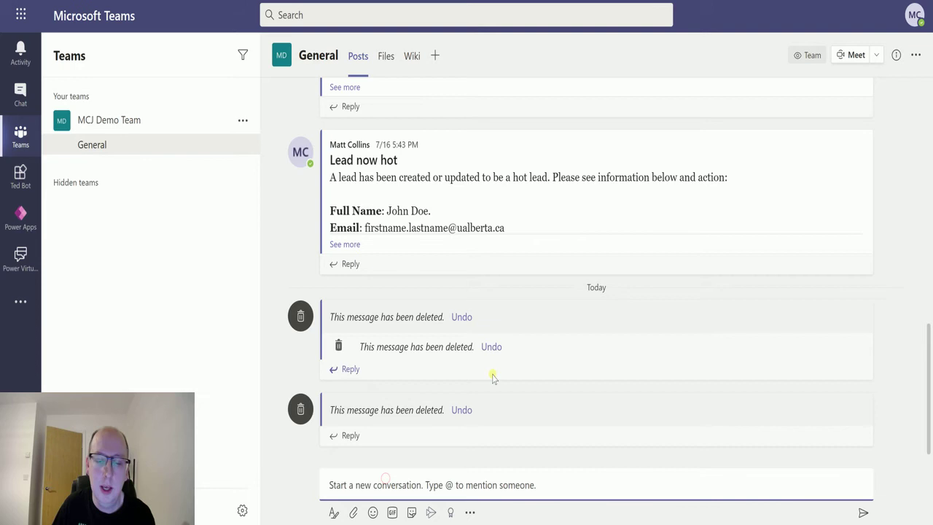
pyautogui.write('Hi There, ht')
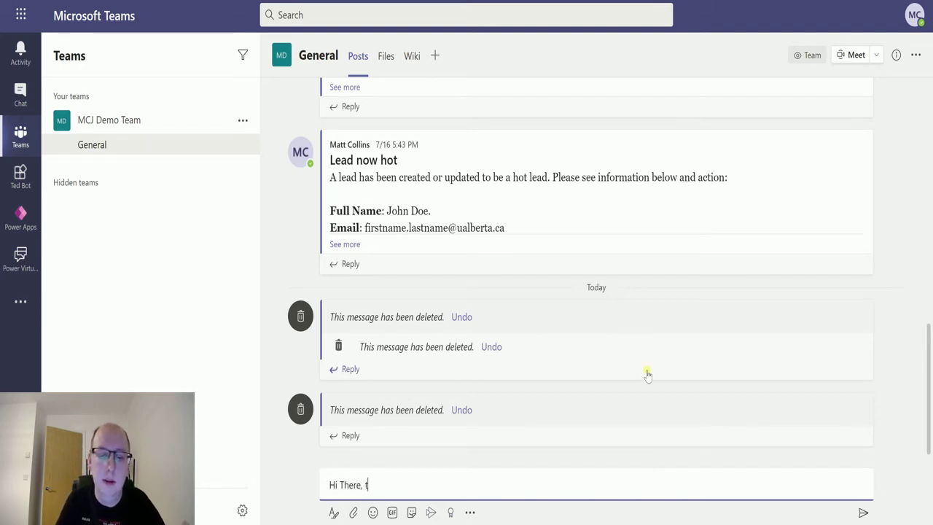
pyautogui.write('his is a new ')
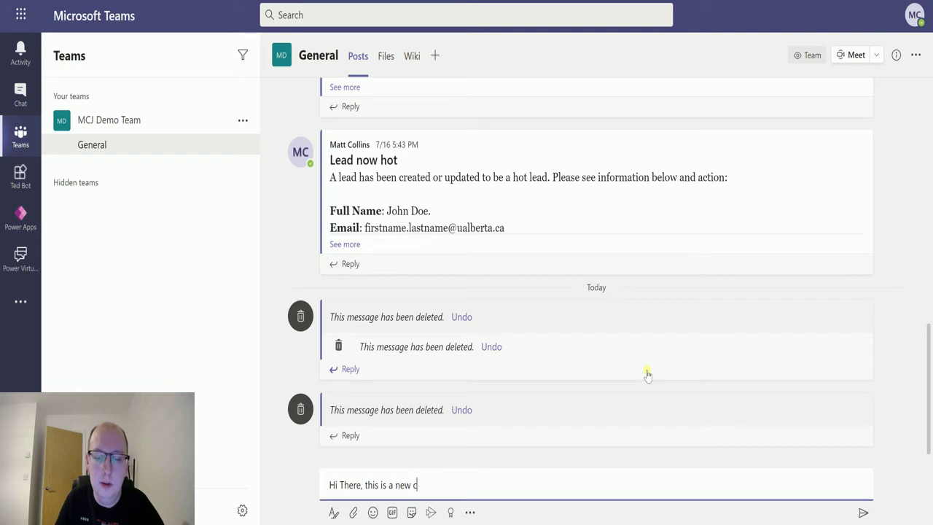
pyautogui.write('channel mes')
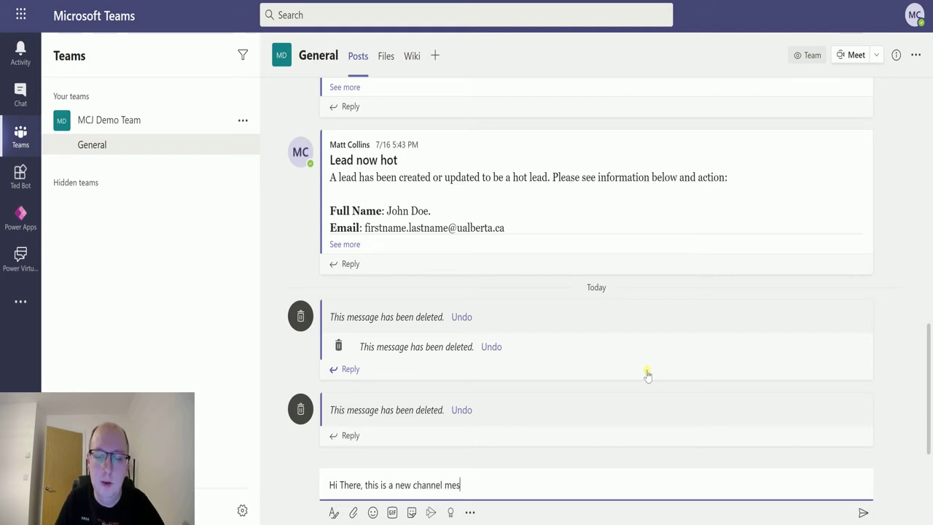
pyautogui.write('sage.')
pyautogui.press('Return')
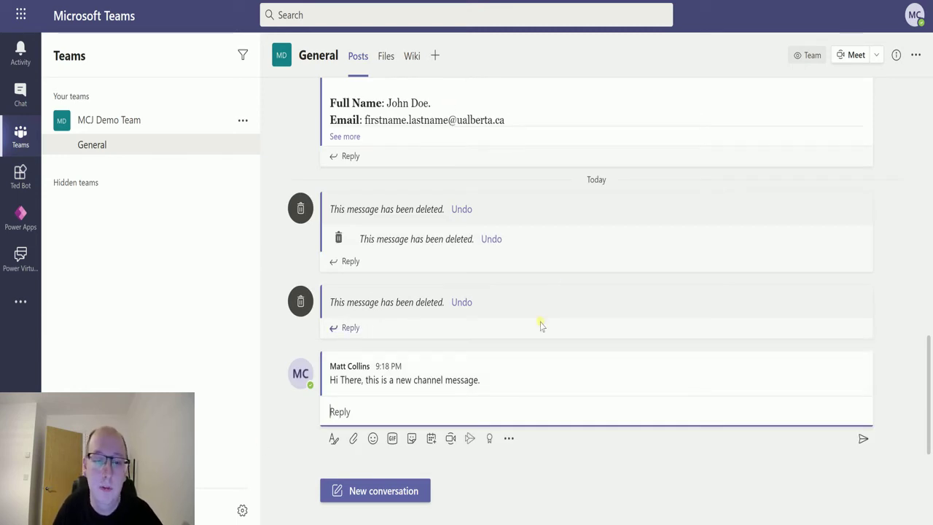
# Switch back to Power Automate and open the test run from the MS Teams flow's run history
pyautogui.hotkey('alt', 'Tab')
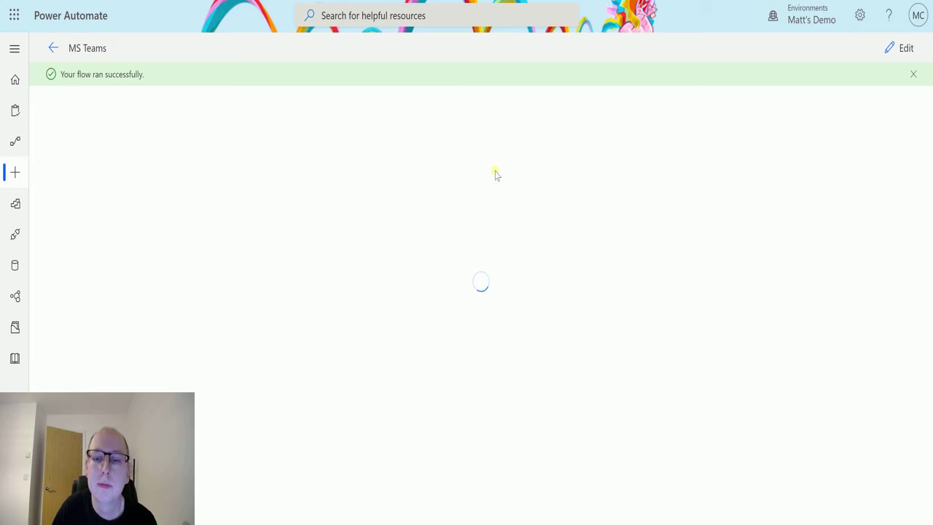
pyautogui.click(906, 48)
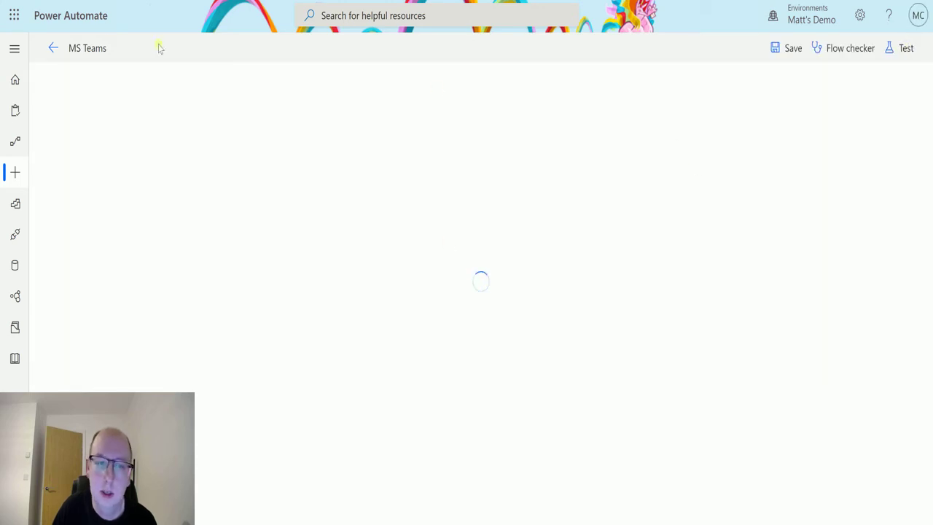
pyautogui.click(53, 48)
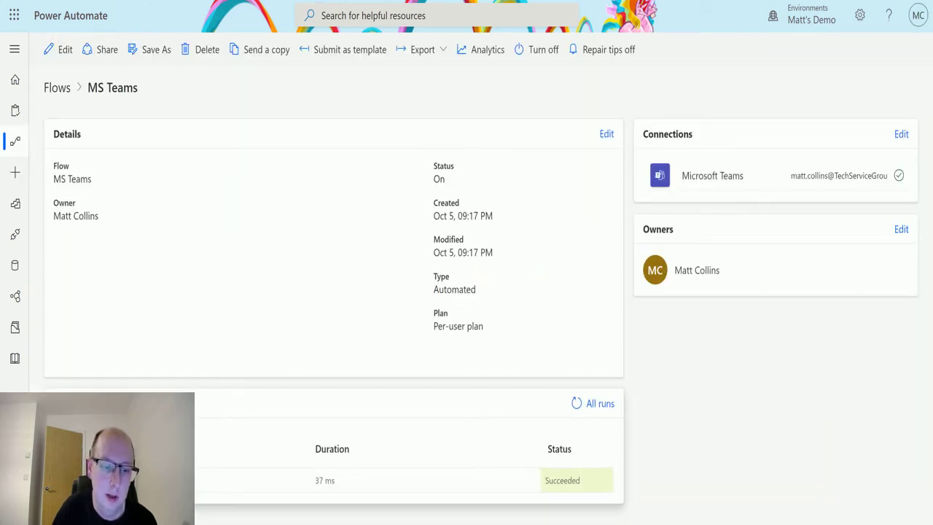
pyautogui.click(219, 480)
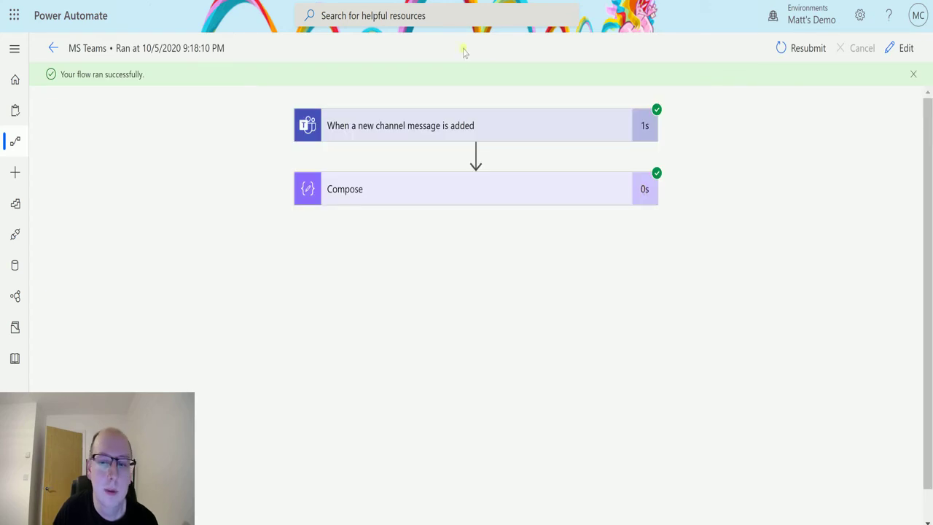
# Examine the raw outputs of the channel message trigger in the flow run, including the message body
pyautogui.click(545, 126)
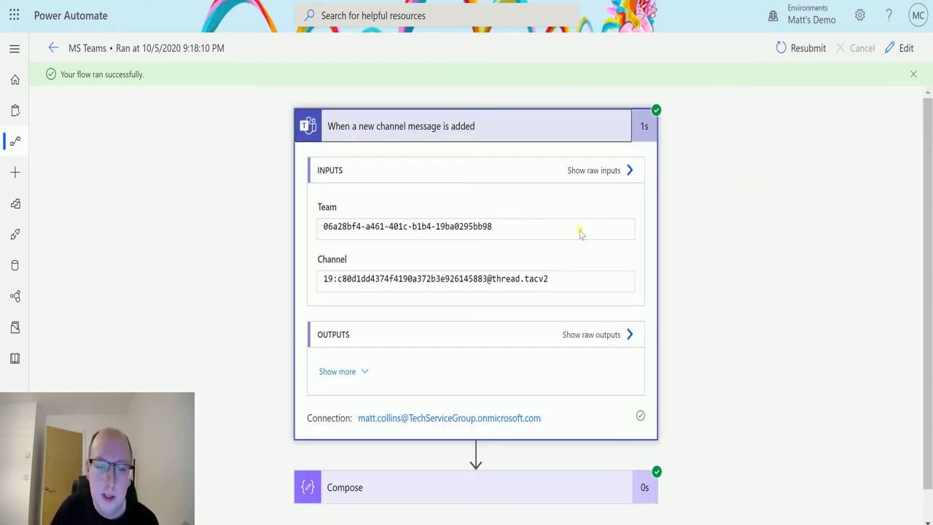
pyautogui.click(590, 334)
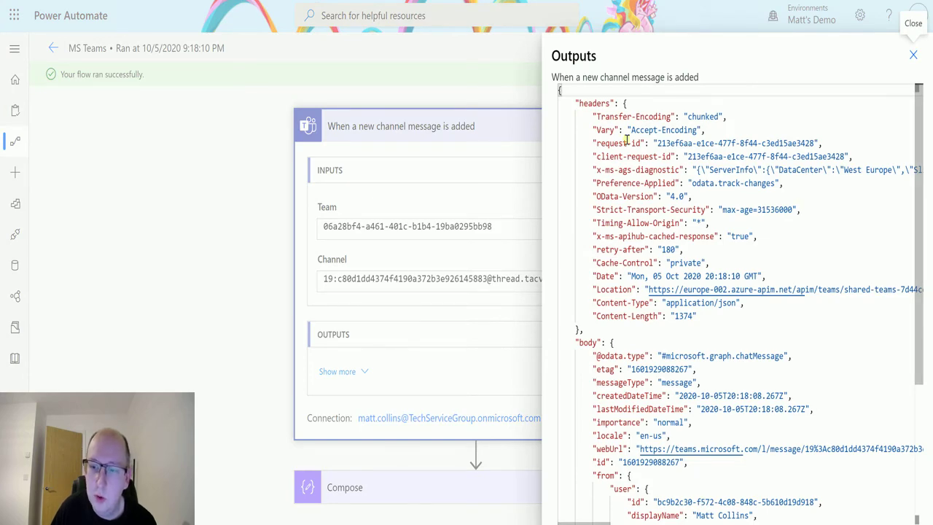
pyautogui.scroll(-3, 655, 118)
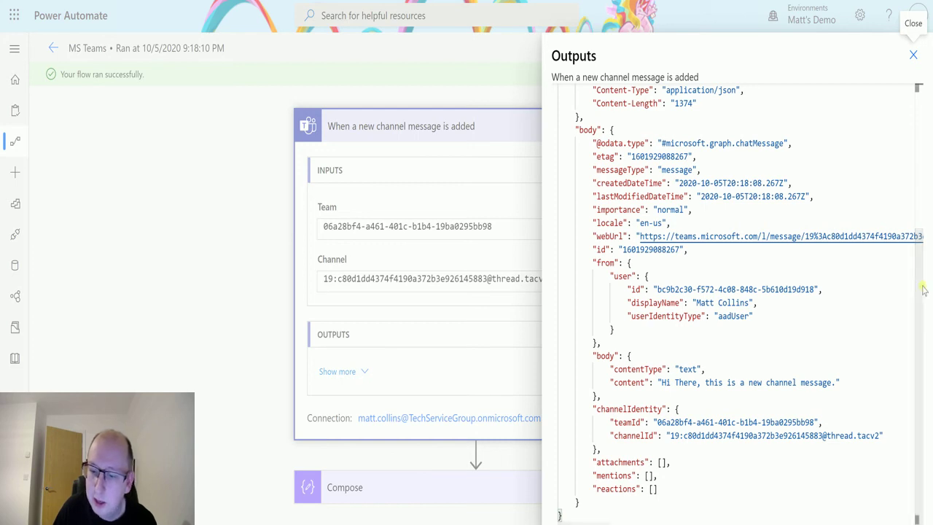
pyautogui.click(914, 55)
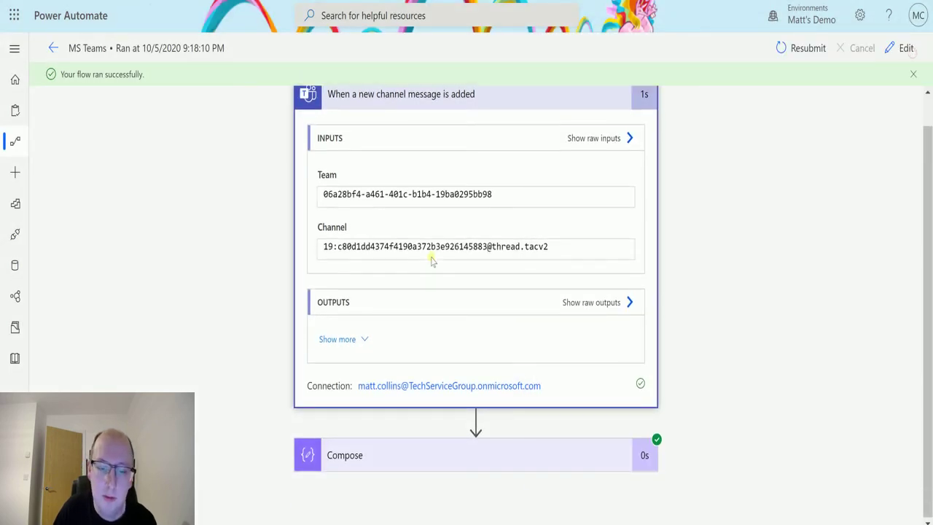
# Expand the Compose action in the flow run and examine its inputs and outputs
pyautogui.scroll(-1, 431, 260)
pyautogui.click(533, 456)
pyautogui.scroll(-5, 773, 203)
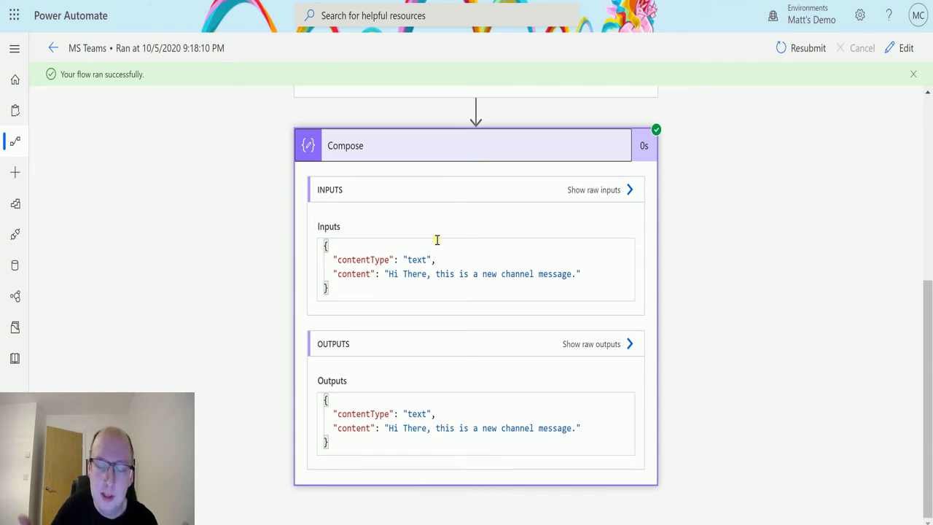
# Reopen the MS Teams flow for editing and start a test run that waits for the trigger action to be performed
pyautogui.scroll(5, 646, 262)
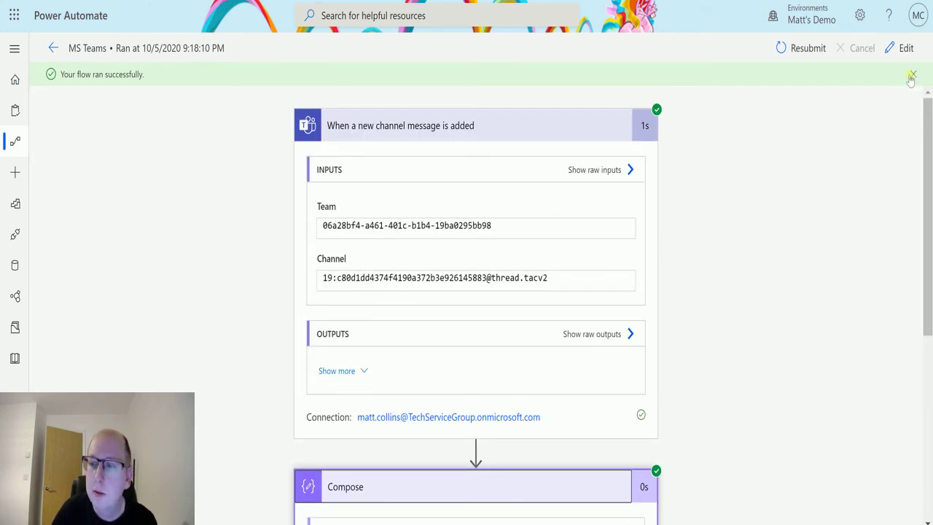
pyautogui.click(911, 45)
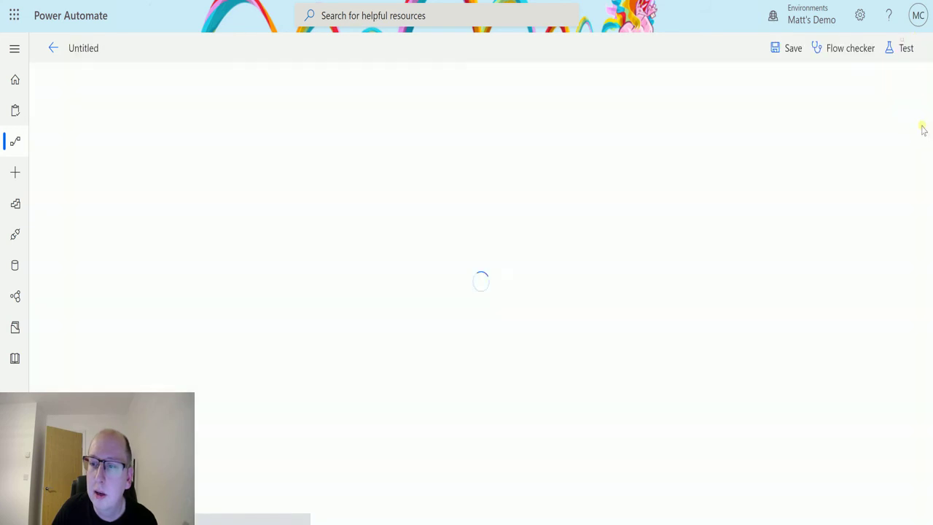
pyautogui.click(906, 48)
pyautogui.click(797, 83)
pyautogui.click(768, 152)
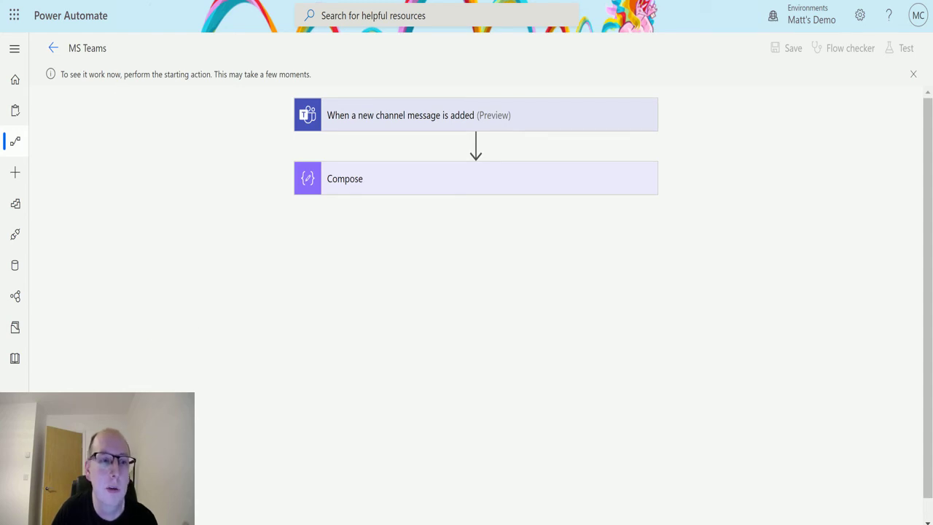
# Switch to Microsoft Teams and post "This is a reply to a message" as a reply to the new channel message in General
pyautogui.hotkey('alt', 'Tab')
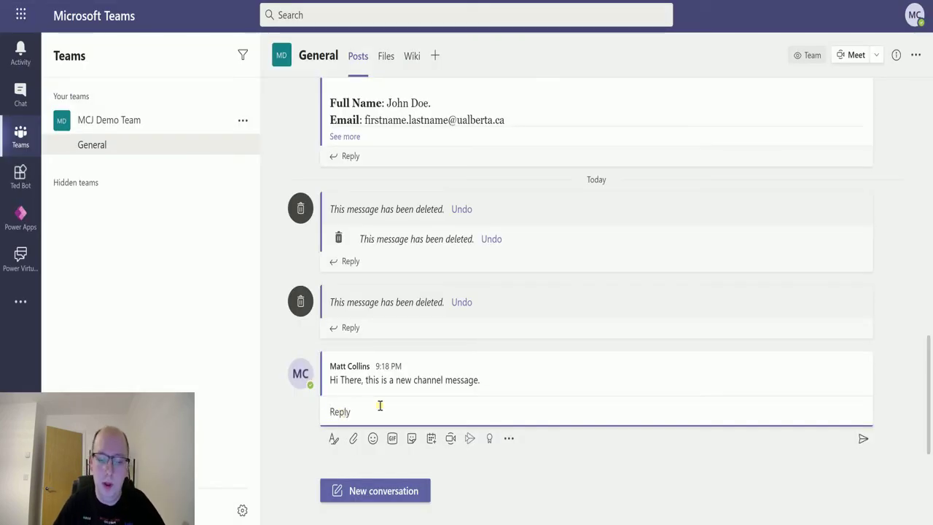
pyautogui.write('This is a r')
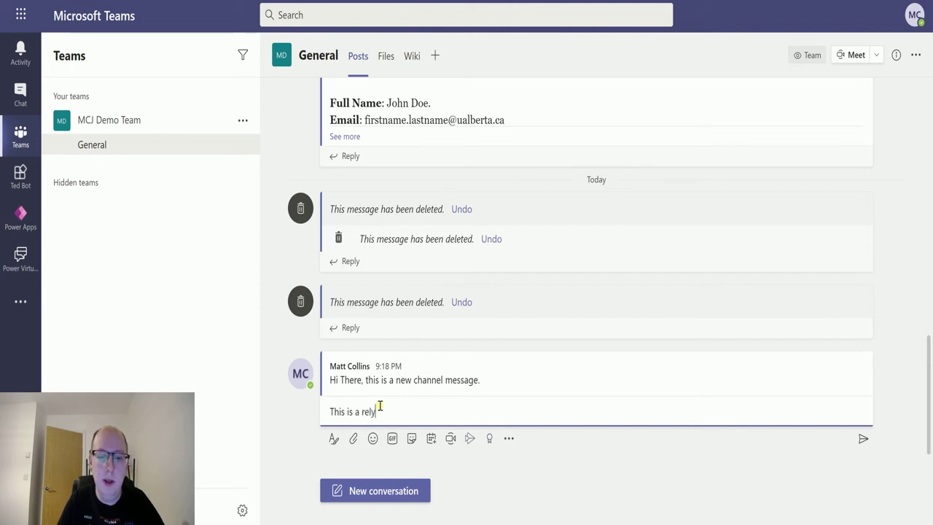
pyautogui.write('eply')
pyautogui.press('BackSpace')
pyautogui.press('BackSpace')
pyautogui.write('ply to a')
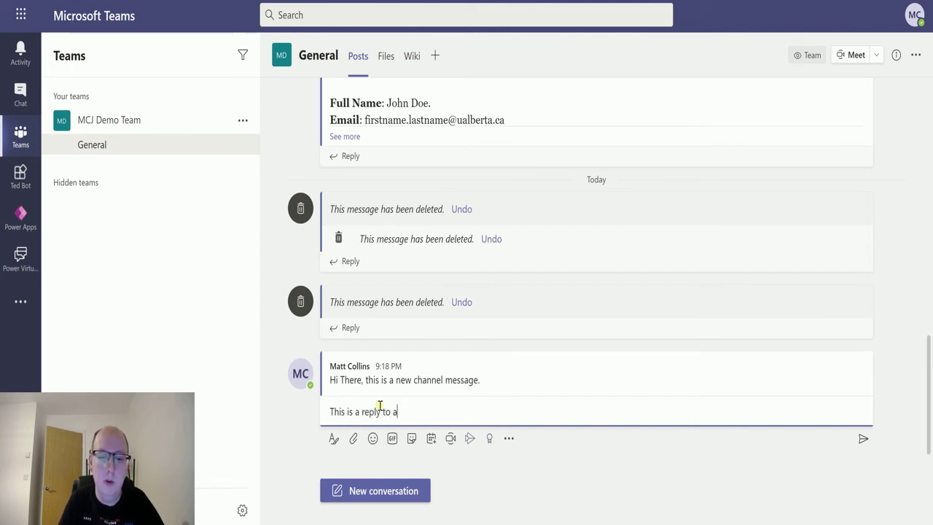
pyautogui.write(' message')
pyautogui.press('Return')
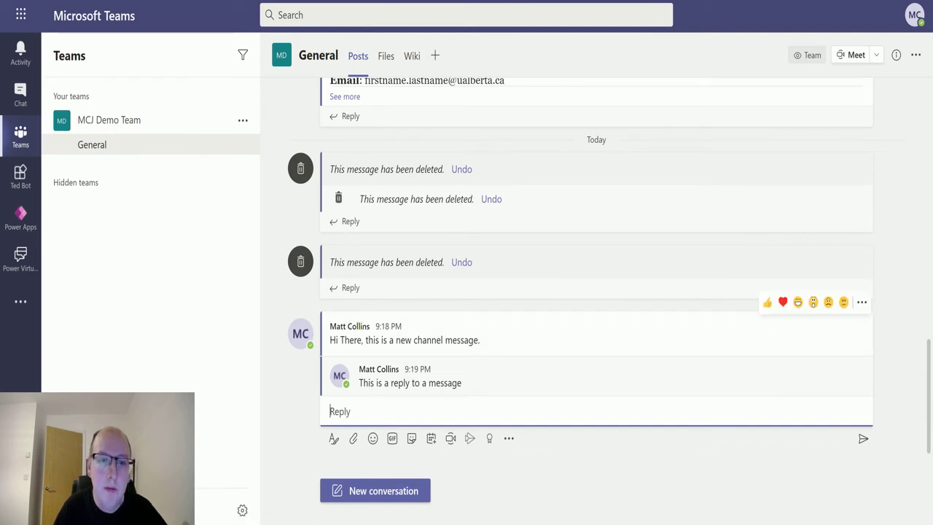
# Switch back to Power Automate, leave the waiting test to check the MS Teams flow's run history, and reopen the flow for editing
pyautogui.hotkey('alt', 'Tab')
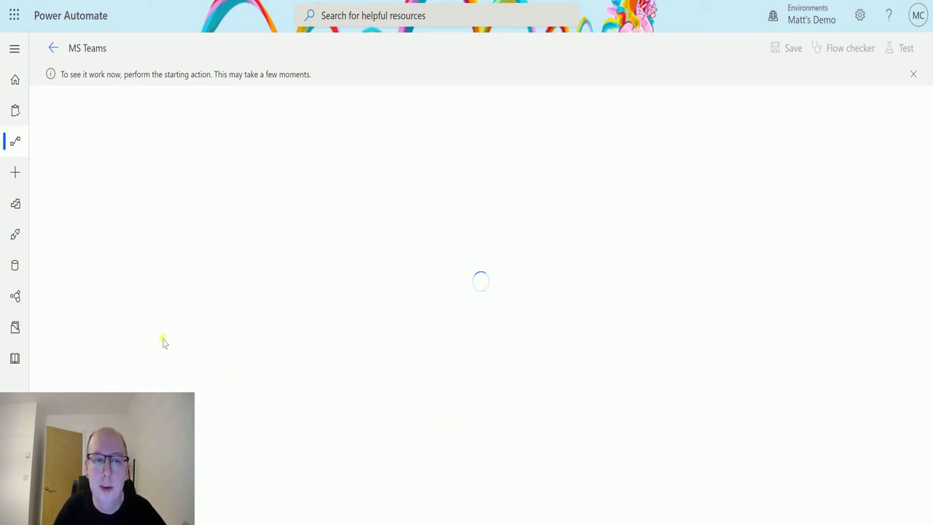
pyautogui.click(53, 48)
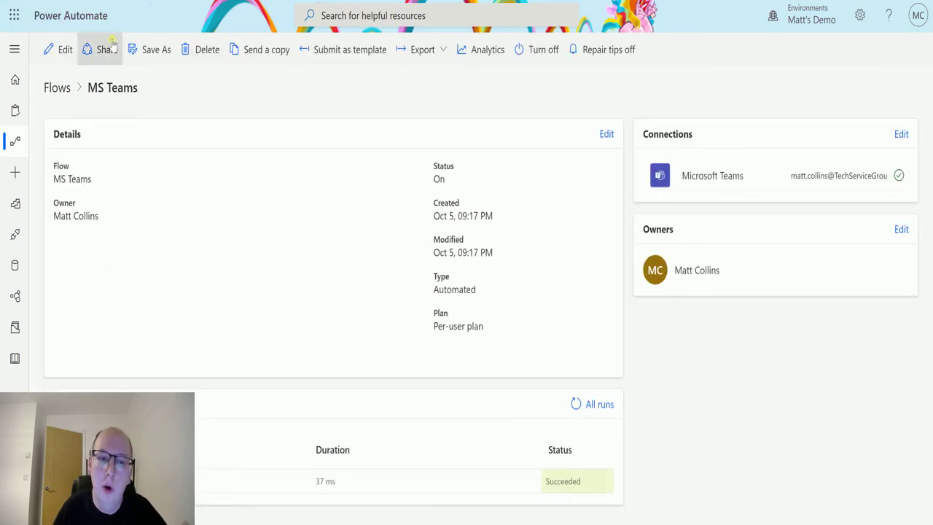
pyautogui.click(61, 48)
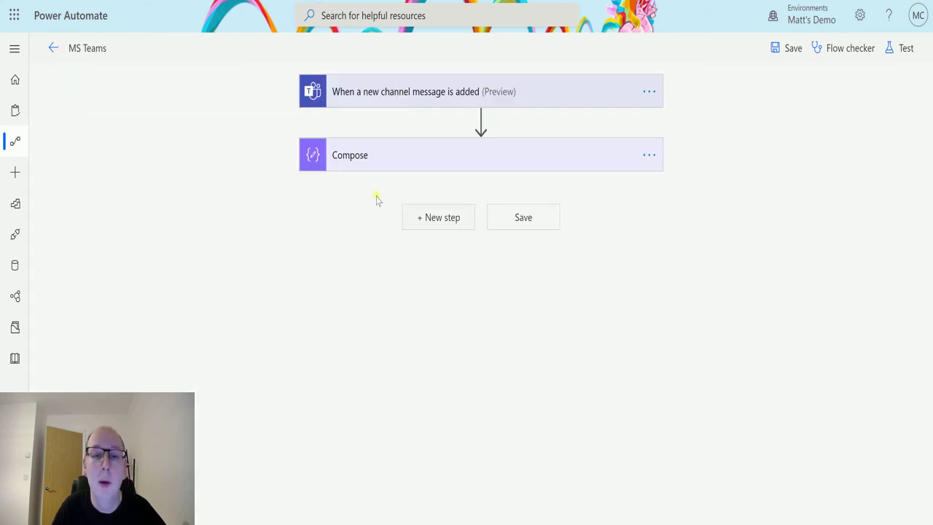
# Switch to Microsoft Teams to view the message and its reply in the General channel
pyautogui.hotkey('alt', 'Tab')
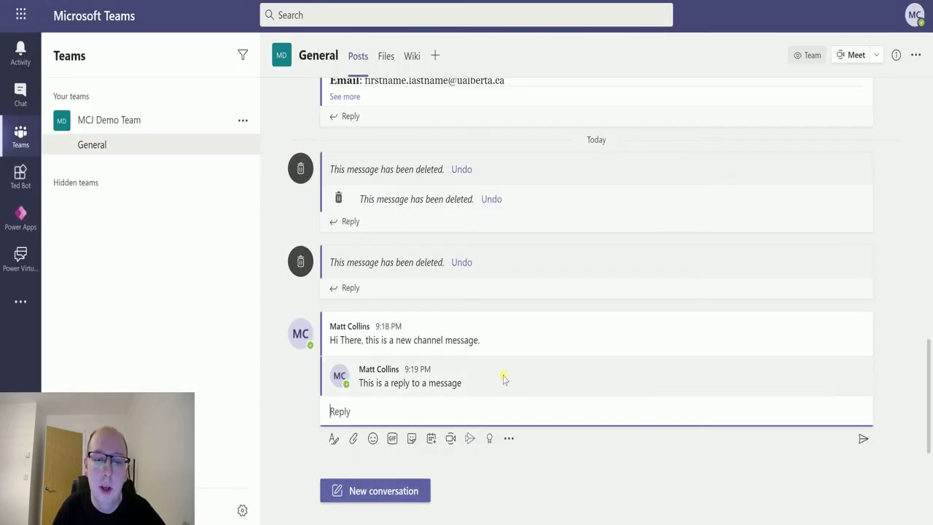